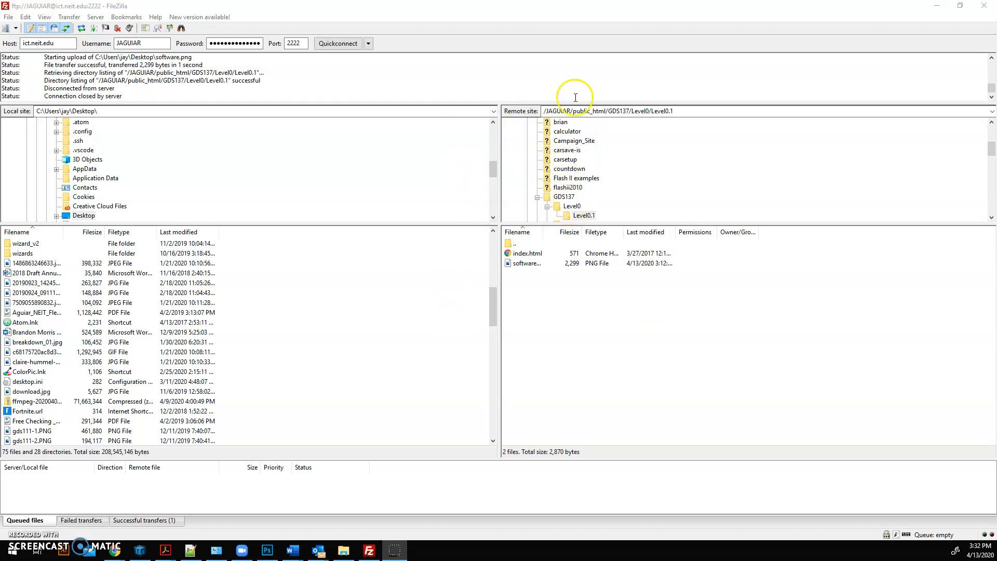
Open the Level0.1 folder under GDS137/Level0 on the remote site and check its path
left_click(572, 206)
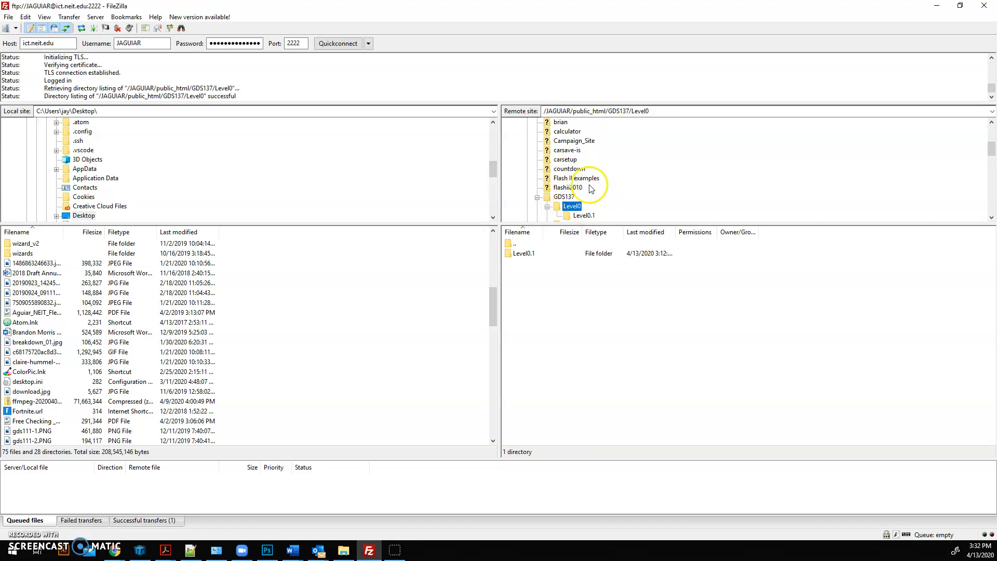
left_click(526, 254)
double_click(526, 254)
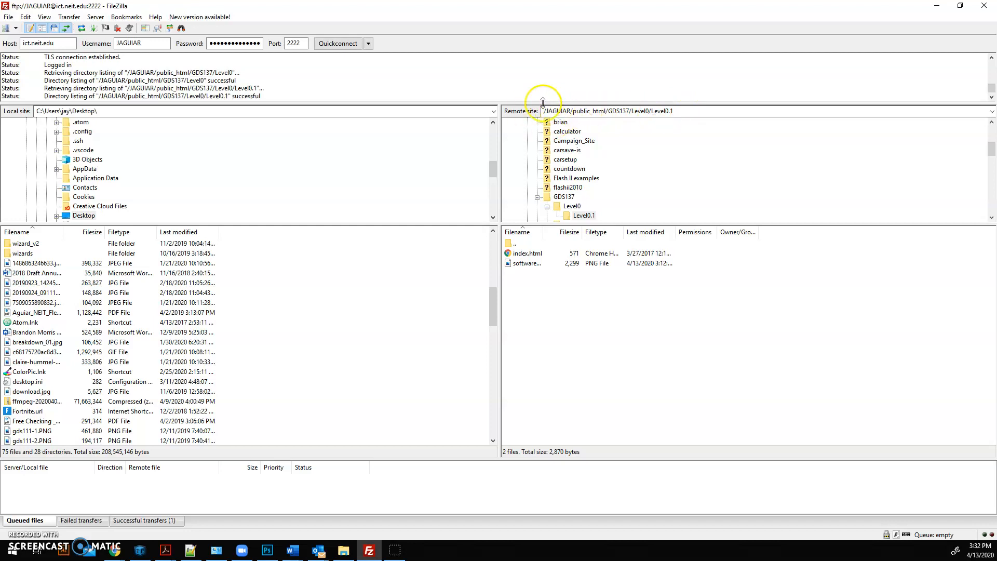
left_click(561, 110)
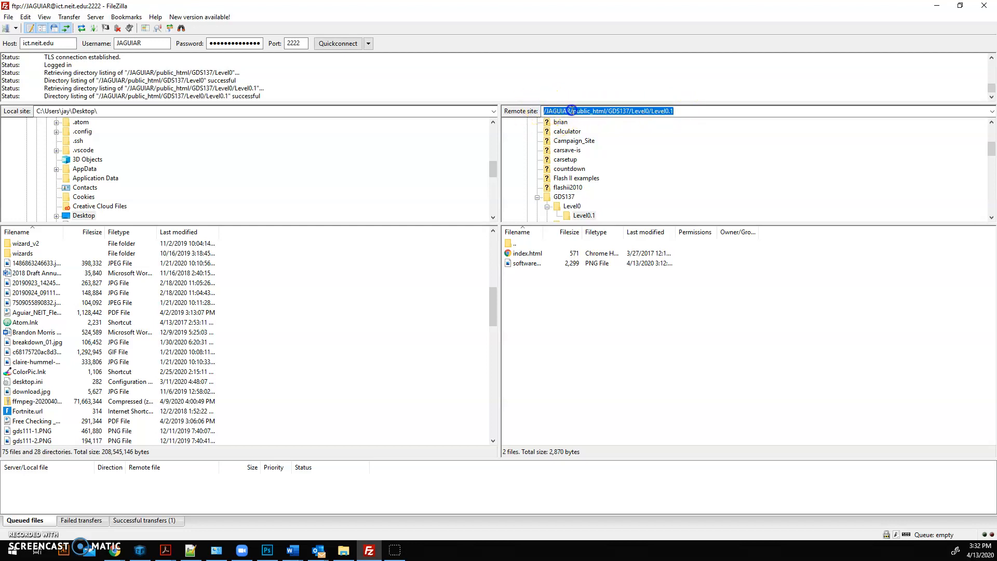
left_click(572, 111)
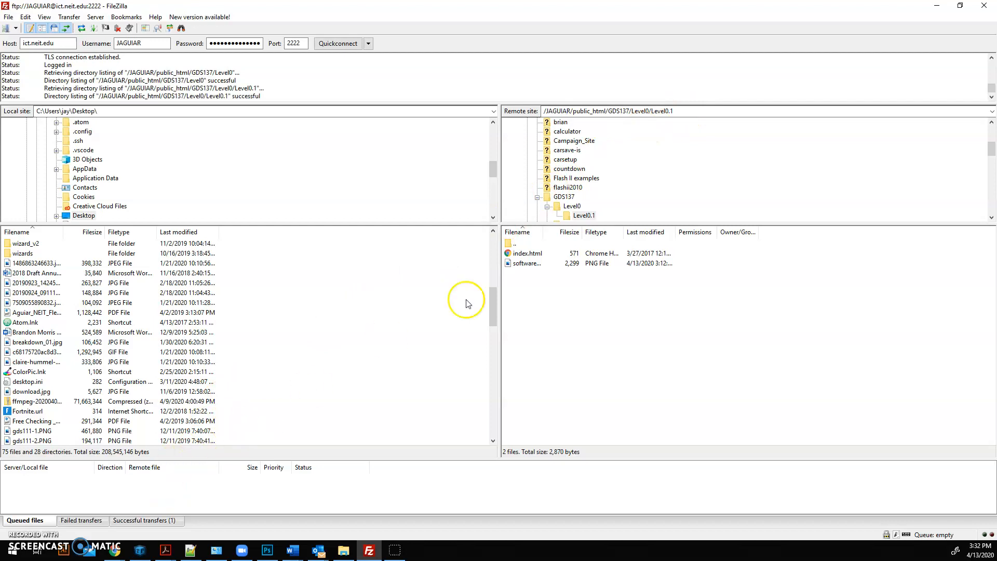
Switch to a new Chrome window and arrange FileZilla and Chrome side by side, both stretched to full screen height
key("alt+Tab")
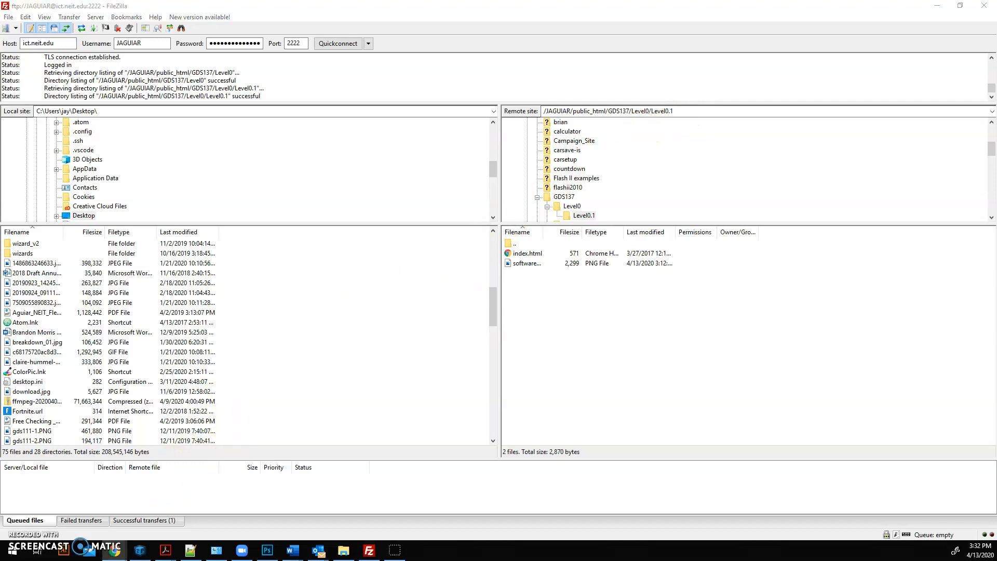
left_click_drag(996, 34, 992, 3)
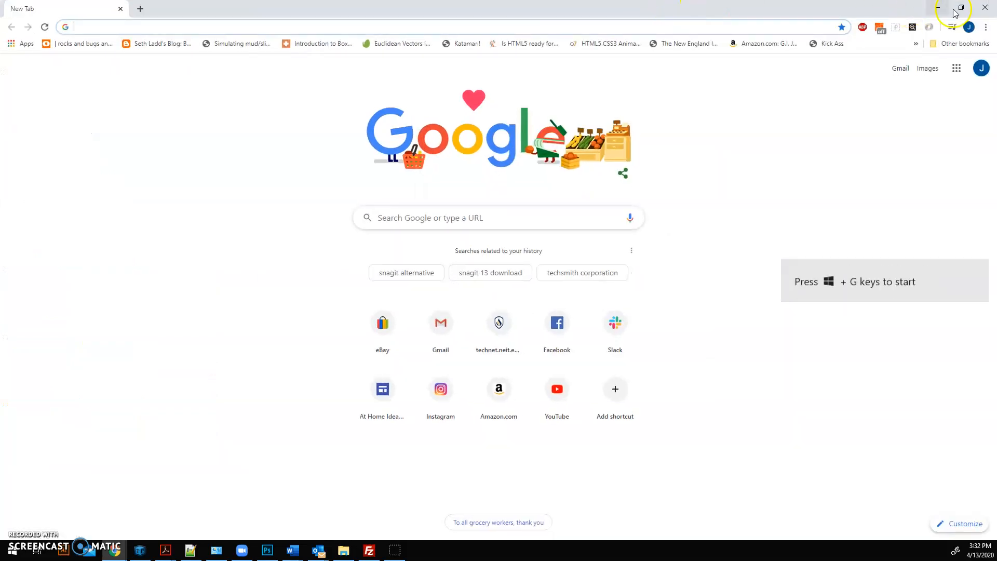
left_click(963, 7)
left_click(803, 8)
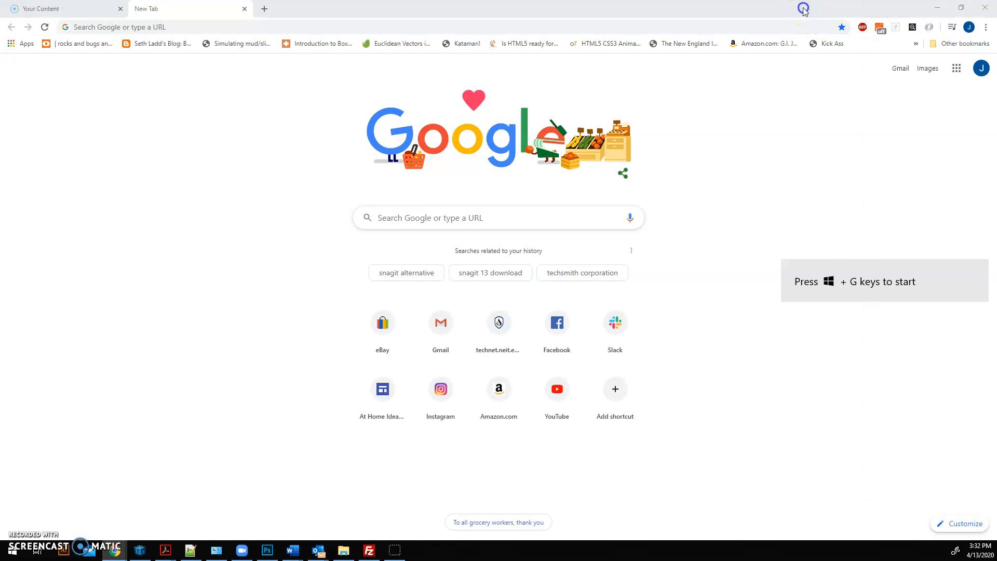
left_click(960, 9)
left_click(870, 22)
left_click_drag(754, 6, 1, 6)
left_click_drag(939, 10, 996, 7)
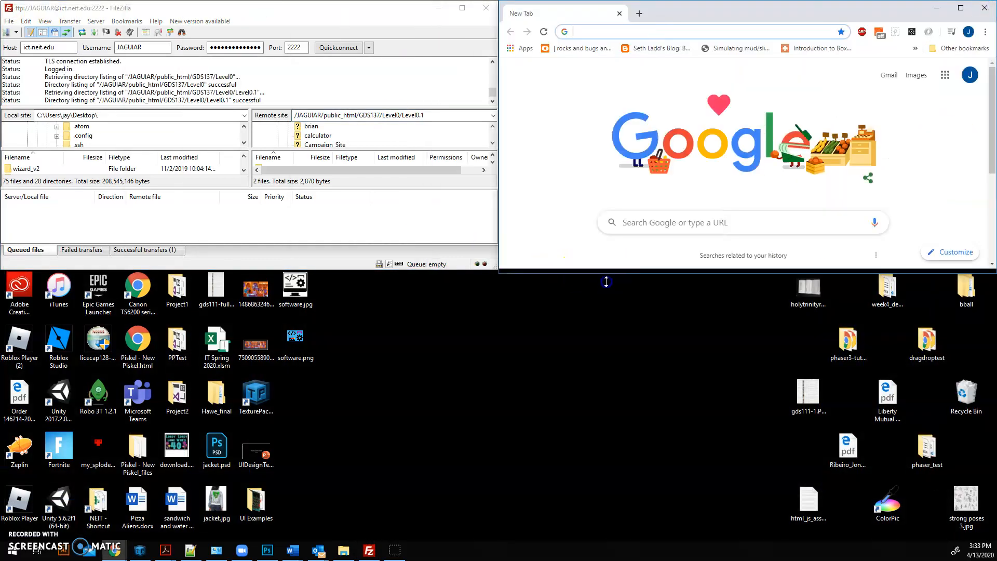
double_click(609, 266)
double_click(390, 269)
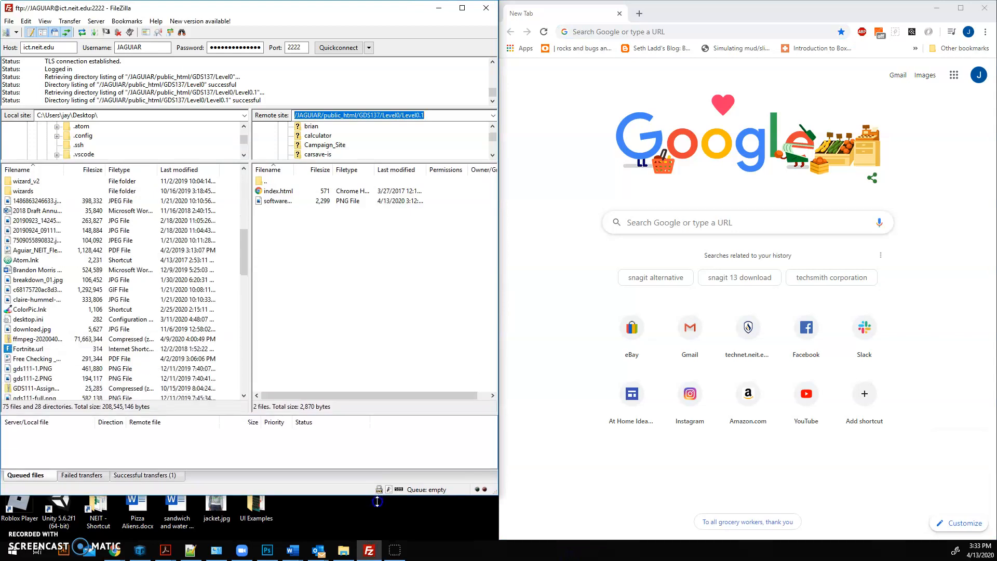
Enter the host ict.neit.edu as the browser address without any suggested path
left_click(635, 31)
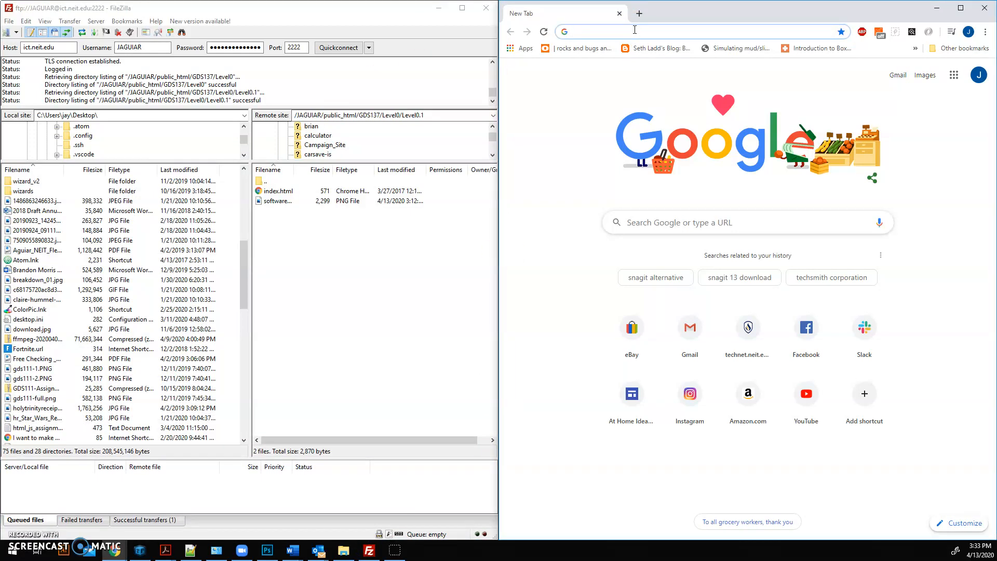
type("ic")
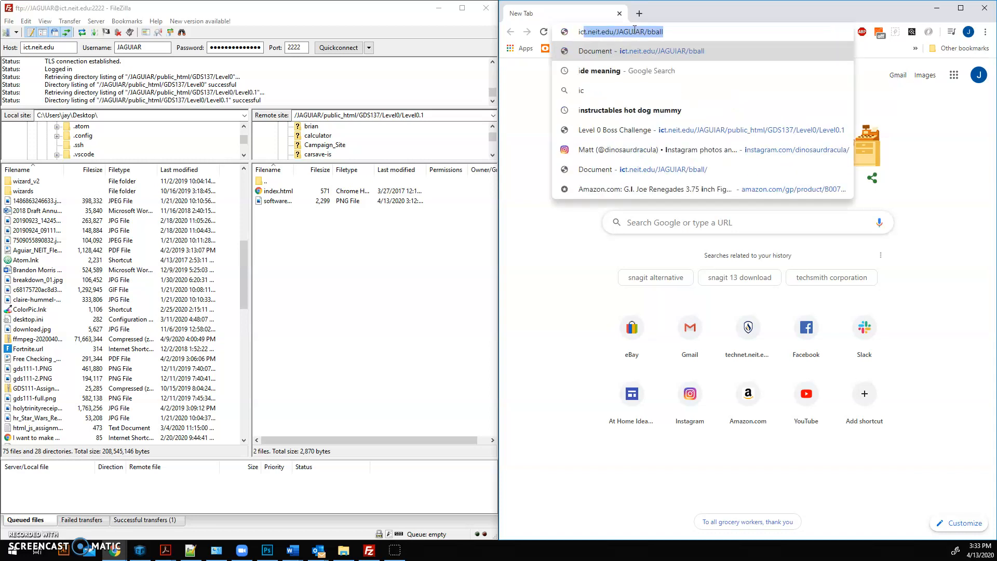
type("t.neit.edu/")
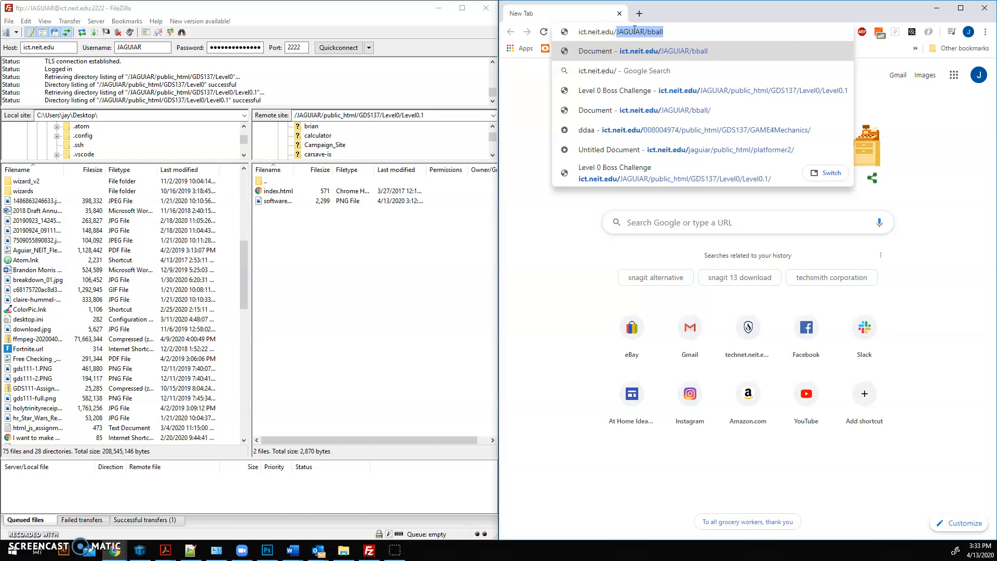
key("BackSpace")
key("BackSpace")
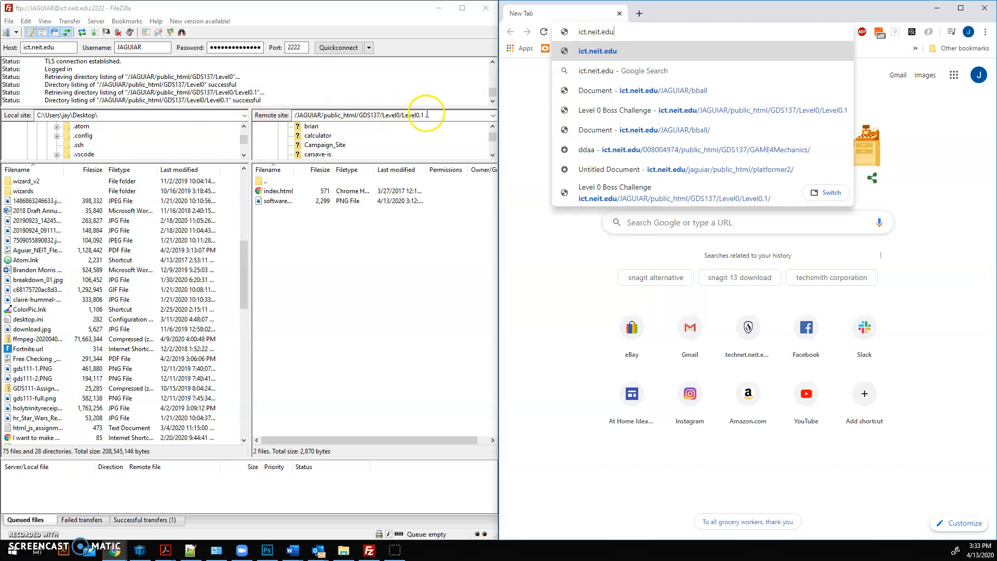
Copy the remote path of the Level0.1 folder, append it to ict.neit.edu in the browser address and load the page
left_click_drag(423, 114, 307, 111)
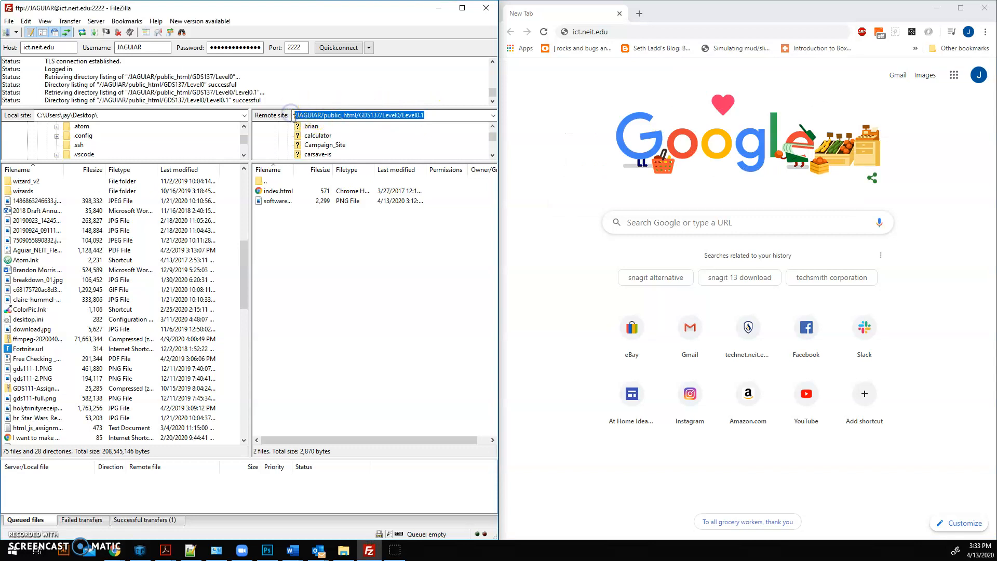
left_click(407, 114)
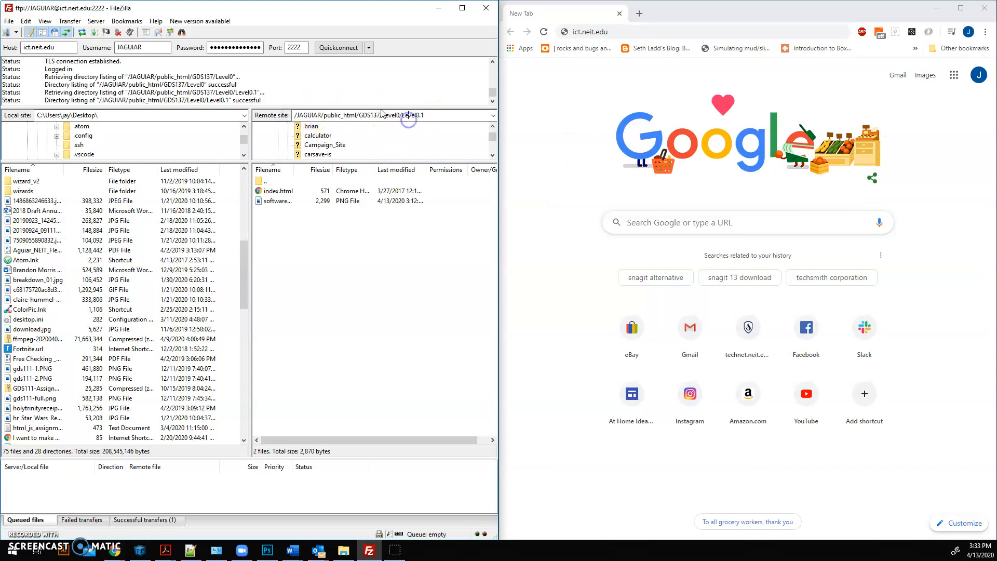
left_click(275, 191)
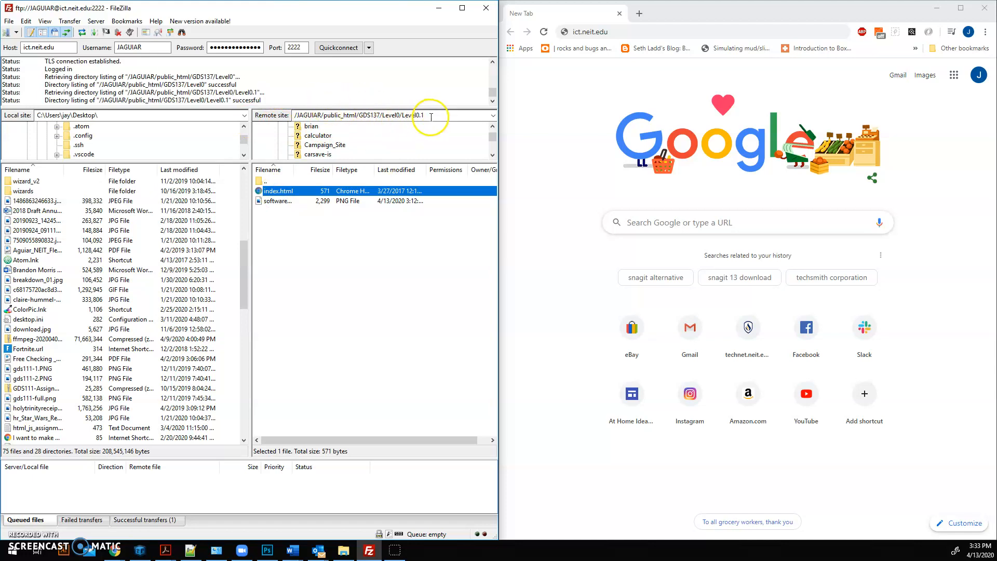
left_click_drag(434, 116, 289, 116)
key("ctrl+c")
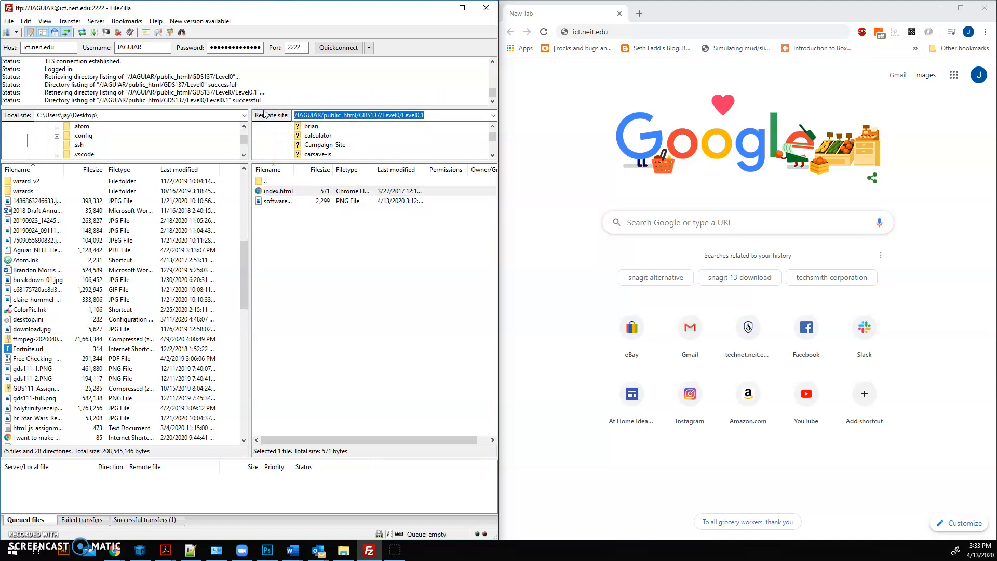
left_click(640, 36)
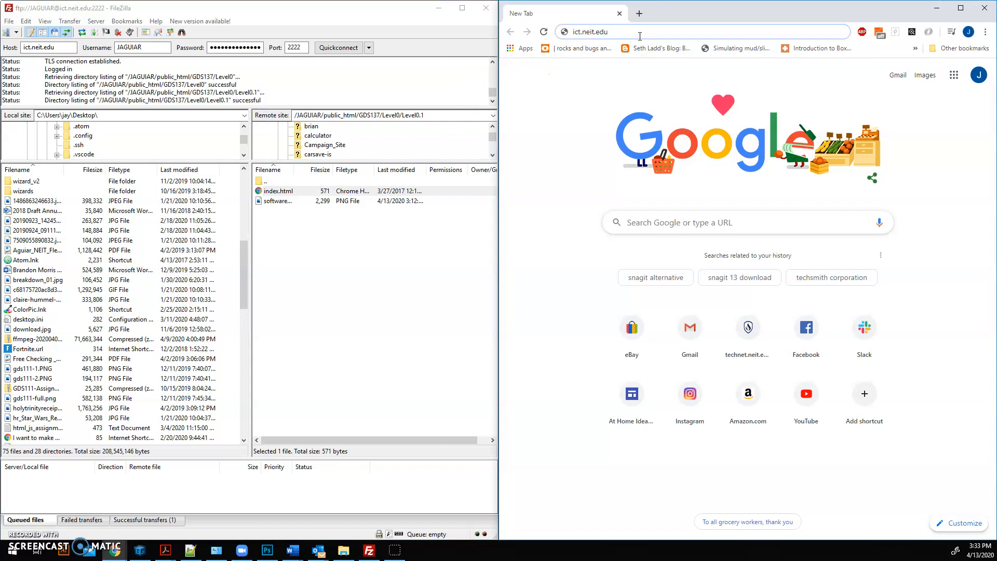
key("ctrl+v")
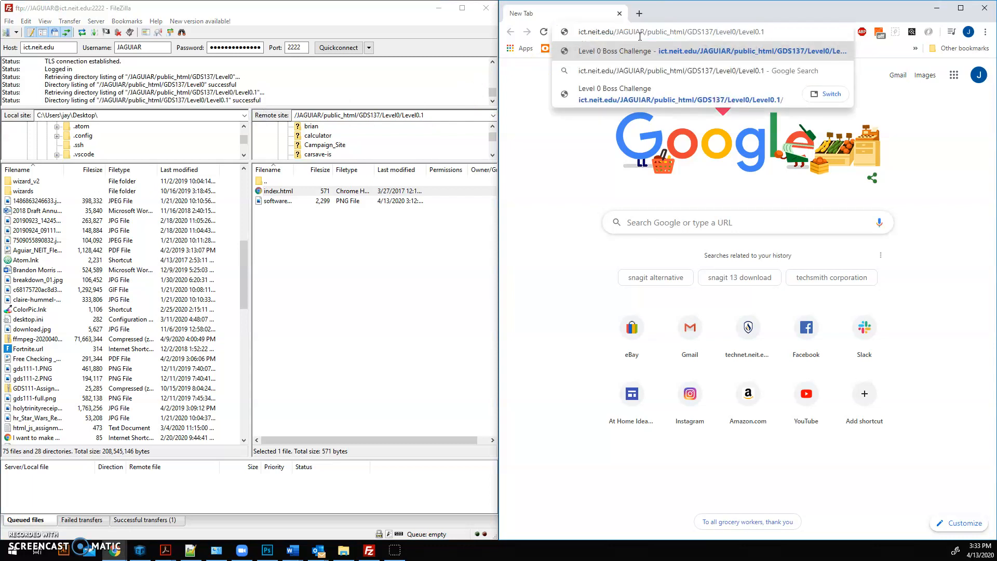
key("Return")
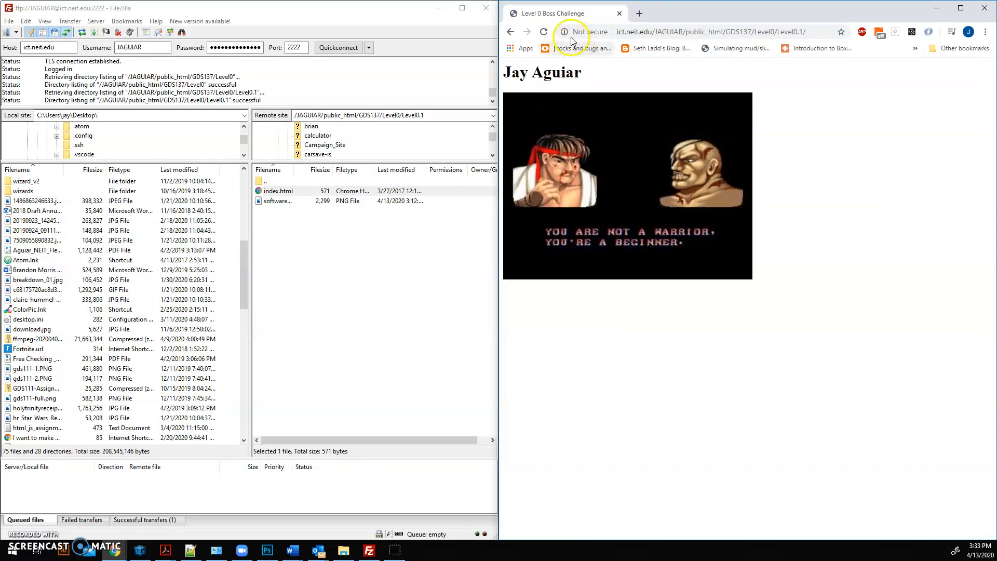
Examine the FTP host, the index.html file and the remote folder path that make up the page's URL
left_click_drag(65, 49, 37, 49)
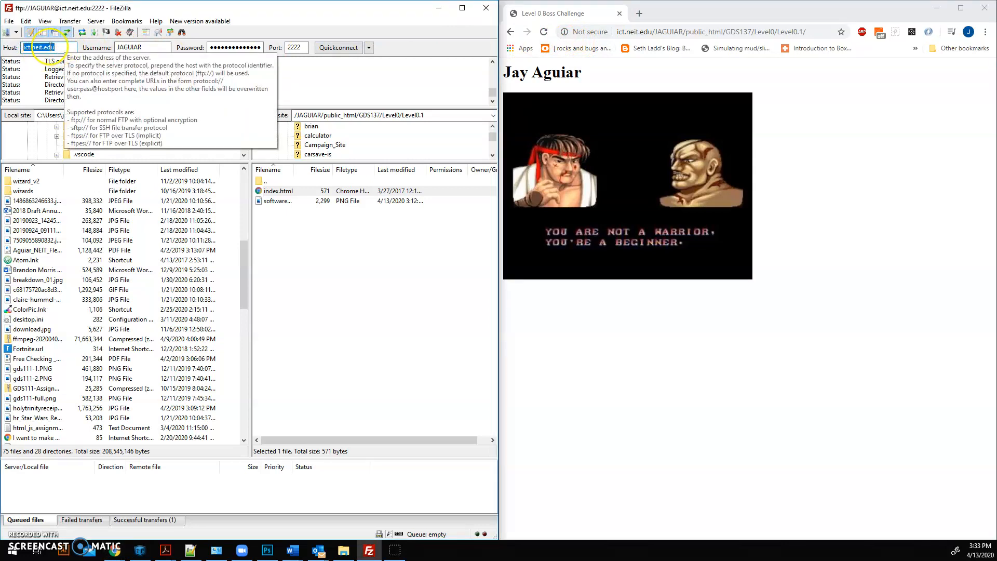
left_click(317, 243)
left_click(278, 193)
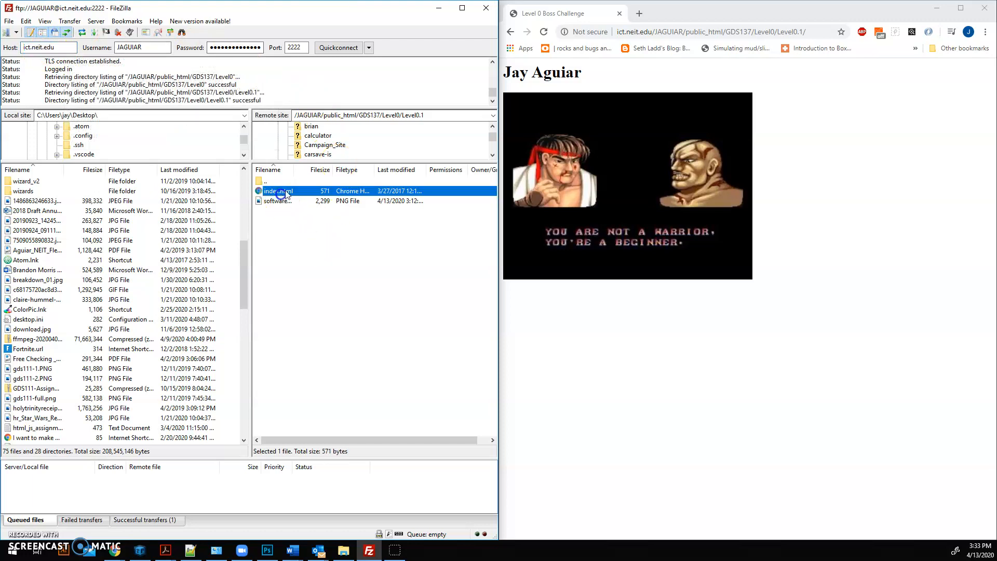
left_click(435, 116)
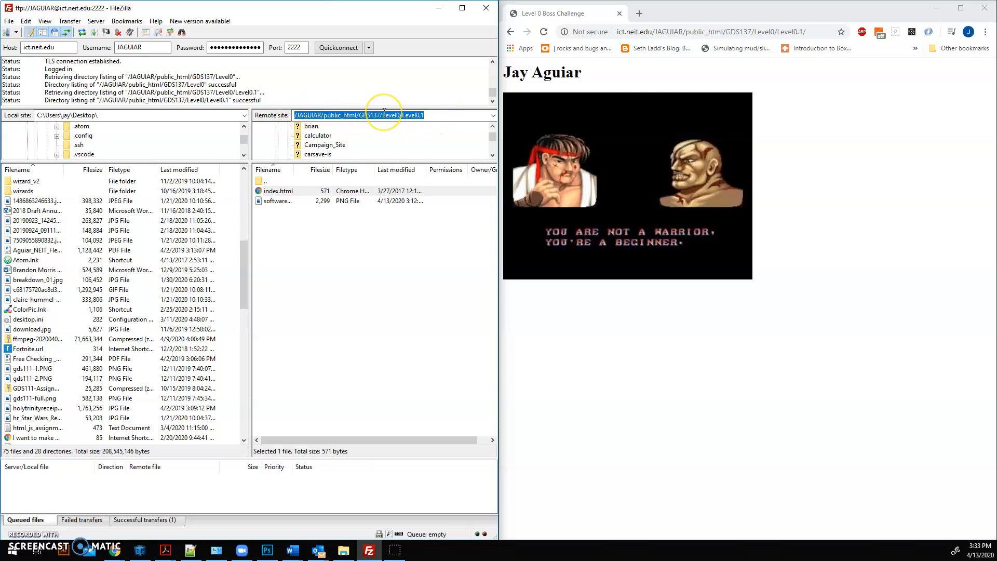
Replace the loaded page's whole browser address with ict.neit.edu
left_click(647, 63)
left_click_drag(807, 33, 473, 33)
type("i")
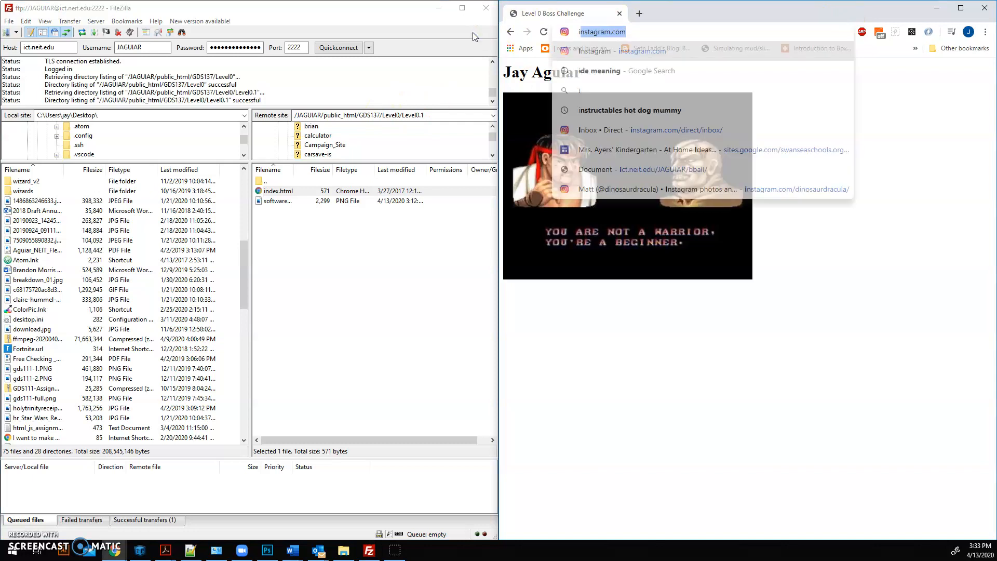
type("ct.neit.edu")
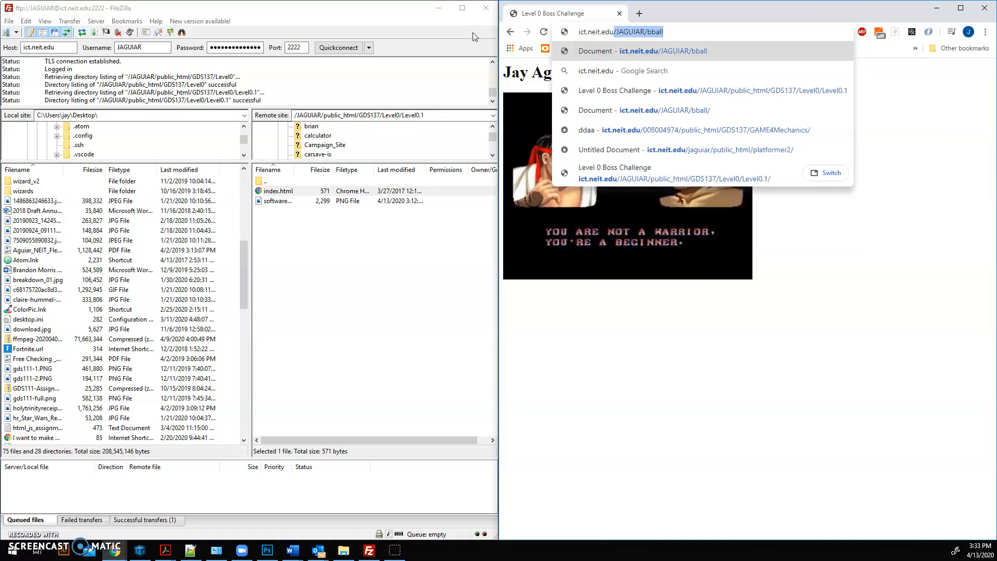
Append the copied remote path of Level0.1 to the retyped host address and open the resulting URL
left_click_drag(440, 115, 237, 123)
key("ctrl+c")
left_click(631, 30)
key("ctrl+v")
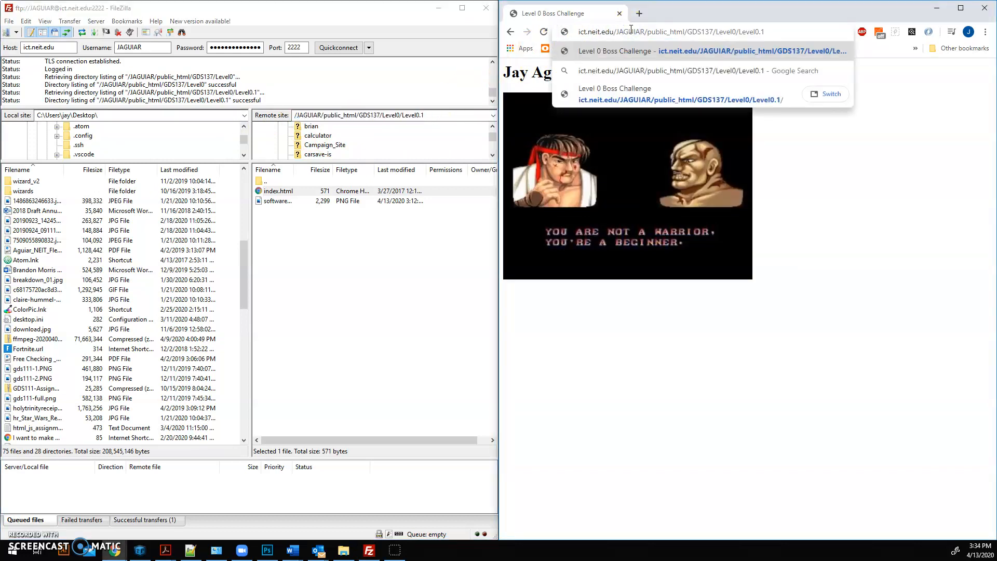
key("Return")
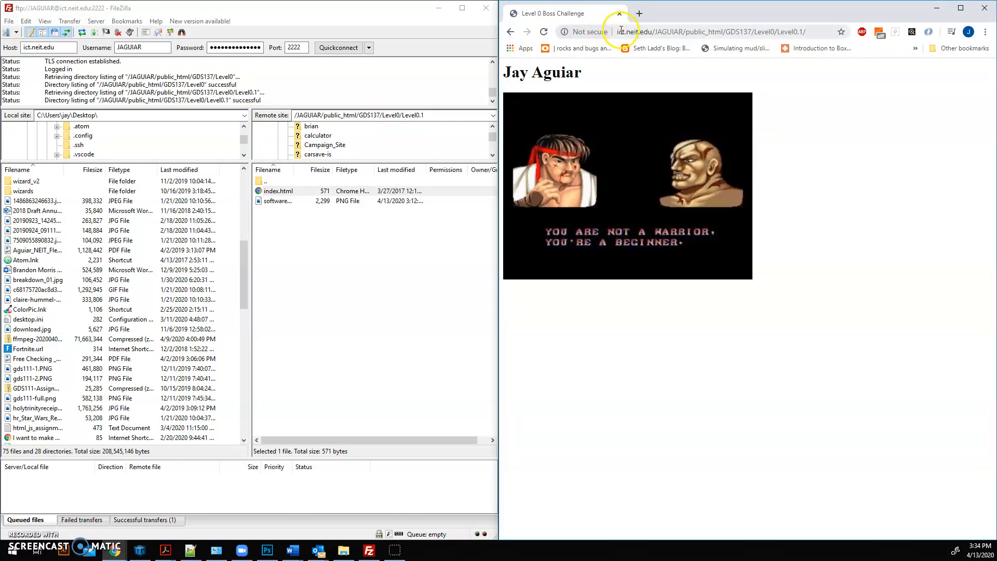
left_click_drag(617, 31, 807, 30)
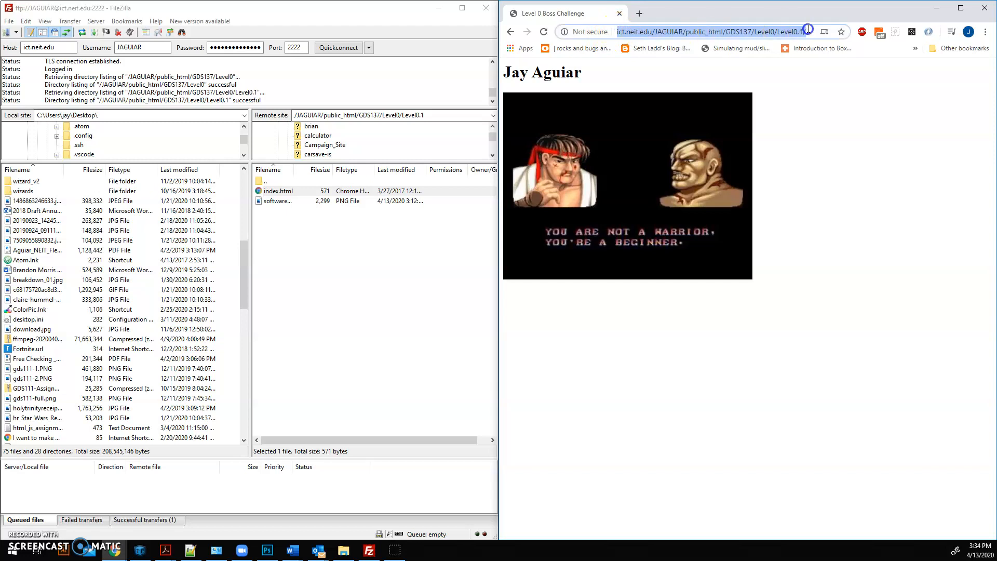
left_click(619, 32)
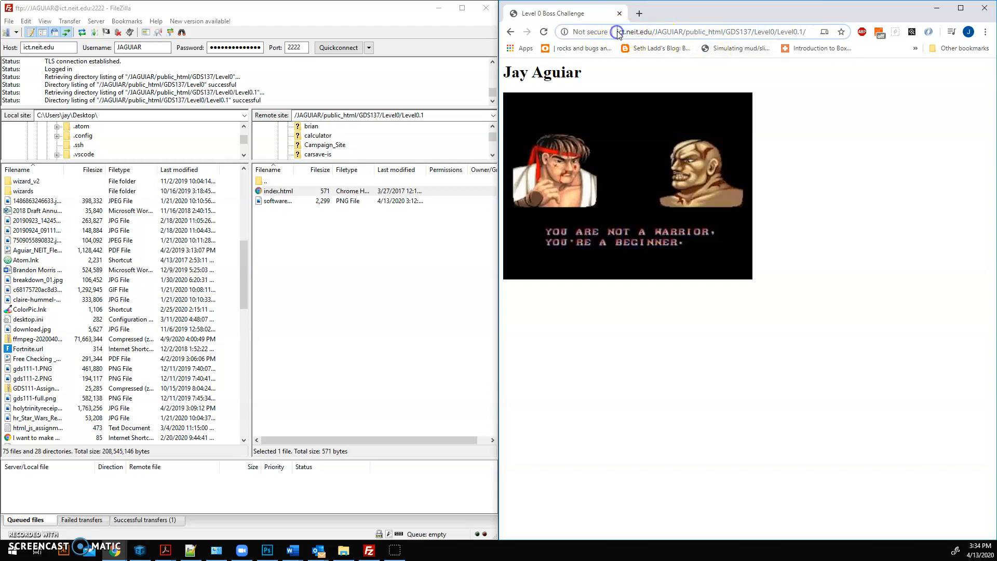
type("http:")
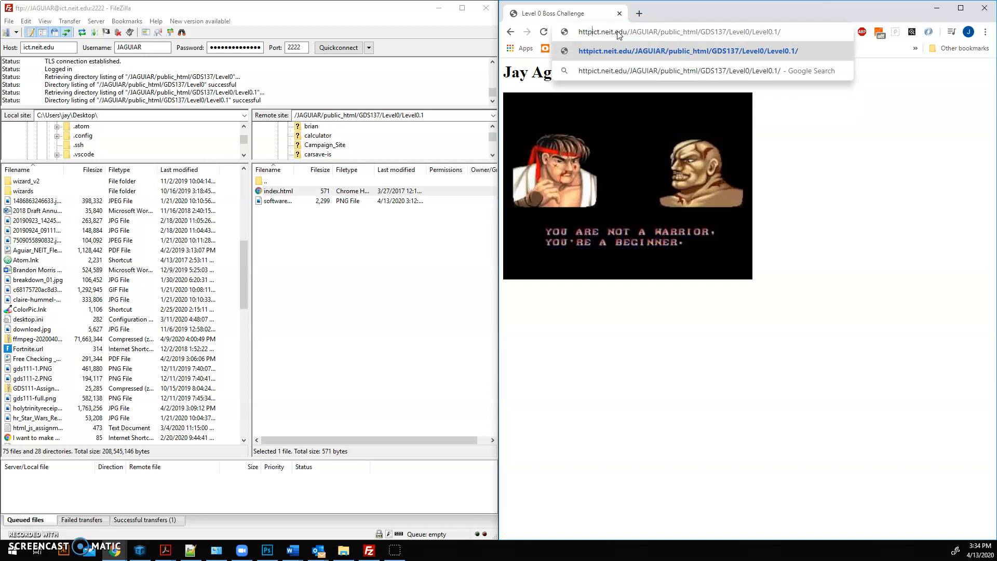
type("//")
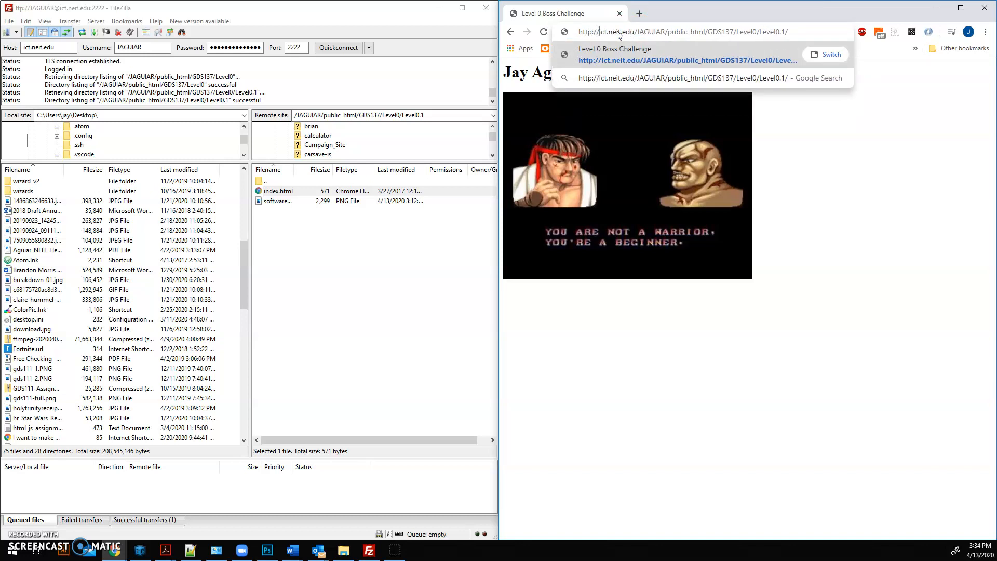
left_click_drag(580, 32, 599, 32)
key("BackSpace")
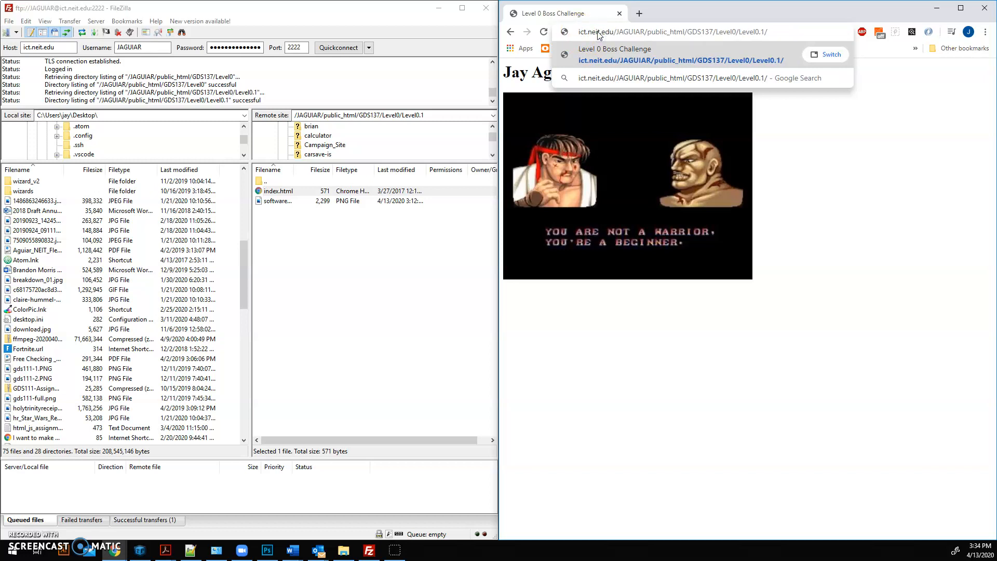
left_click(763, 185)
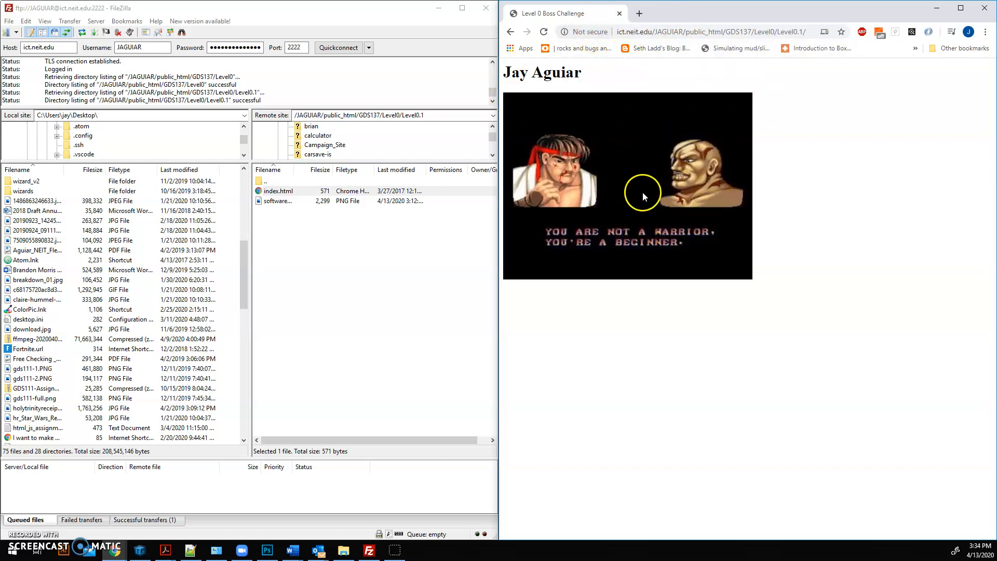
left_click(810, 30)
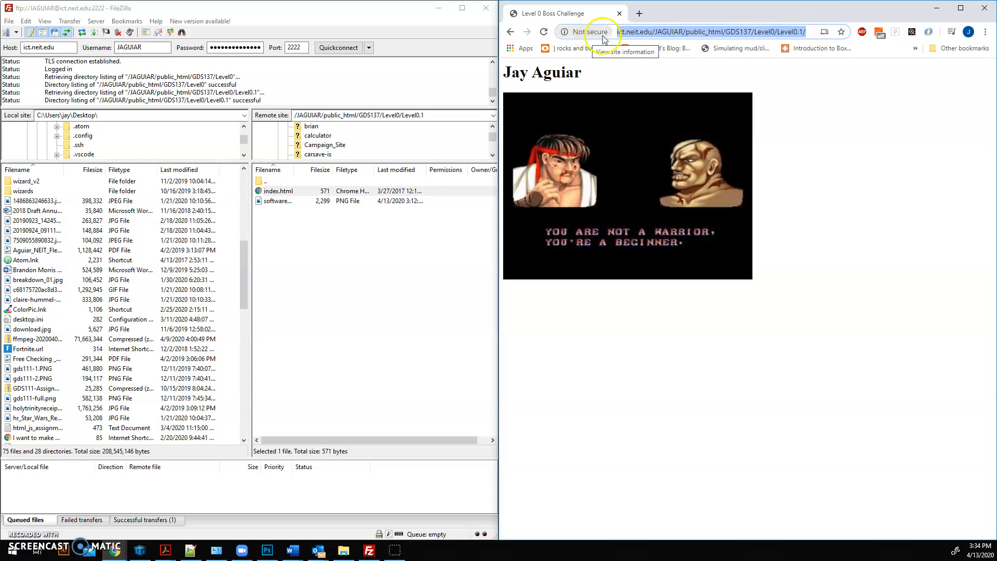
left_click(602, 31)
left_click(620, 33)
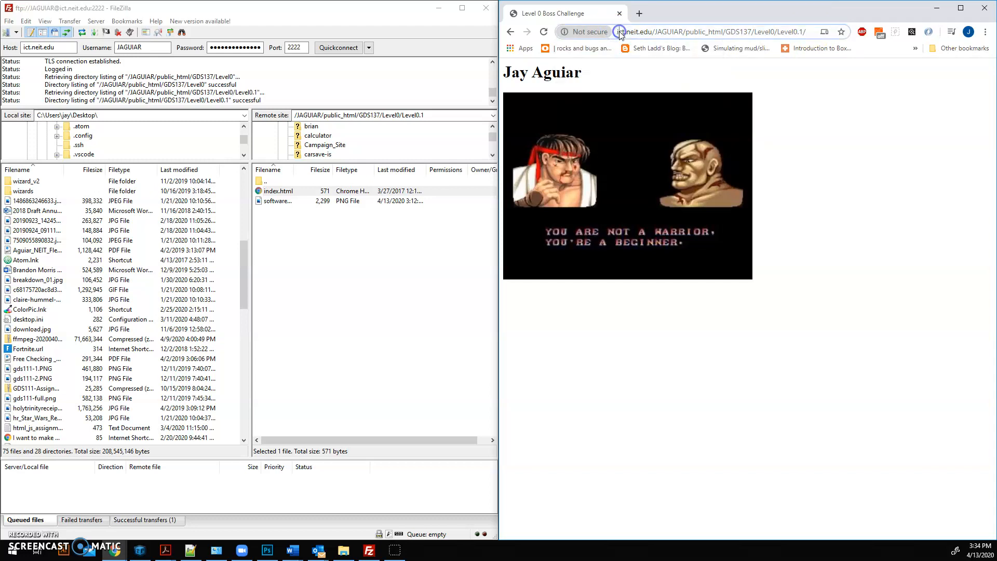
type("http://")
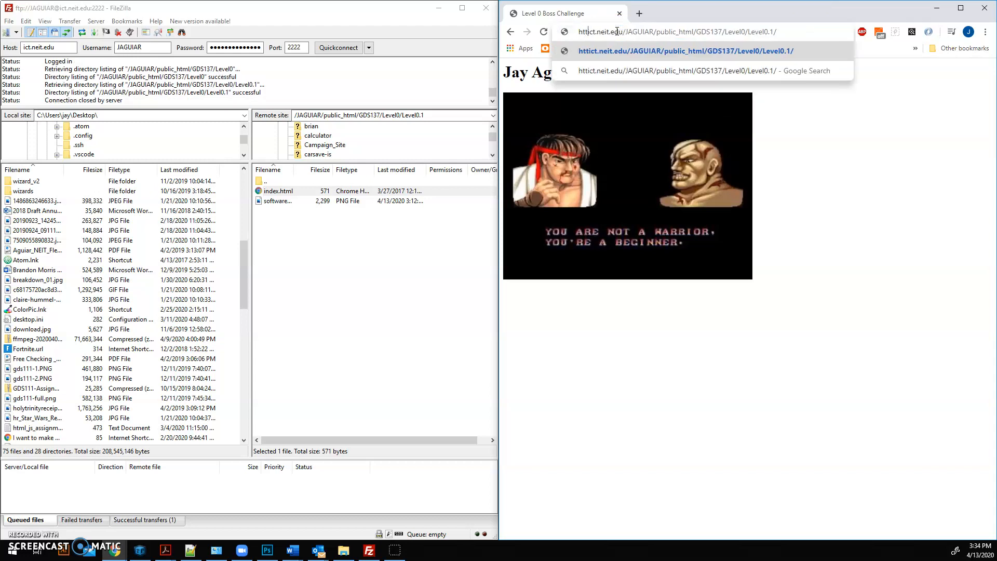
type("//")
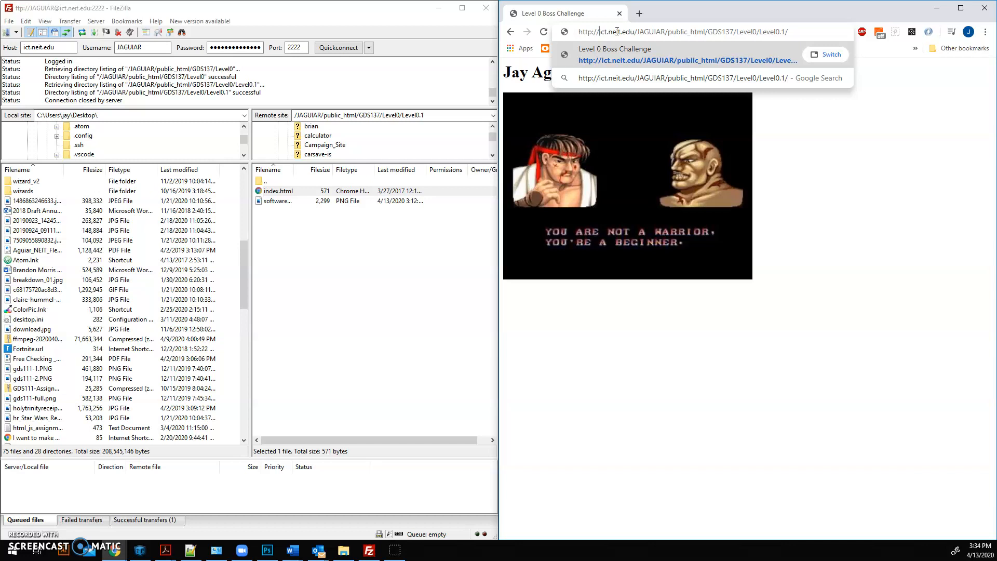
left_click(639, 13)
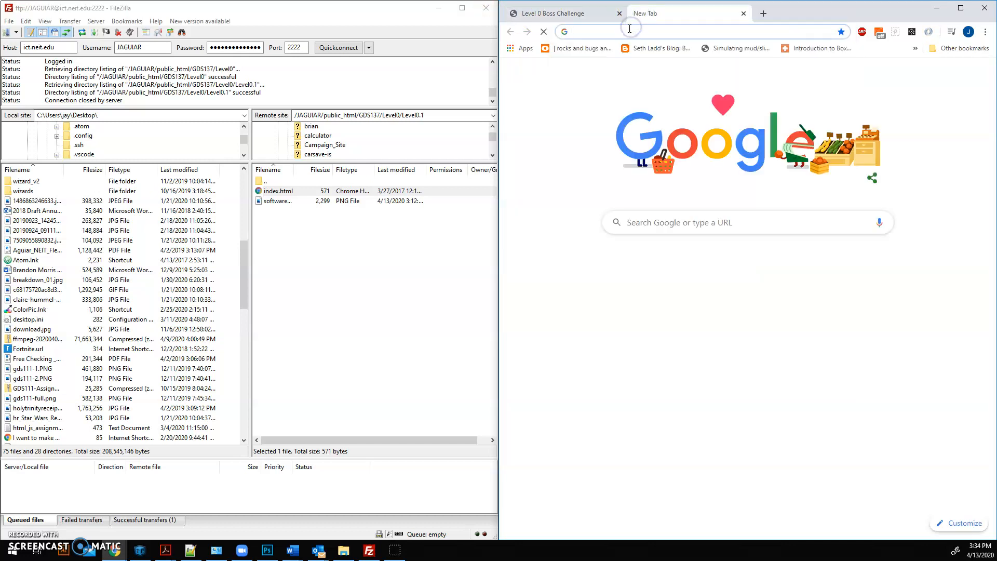
type("bo")
key("BackSpace")
key("BackSpace")
key("BackSpace")
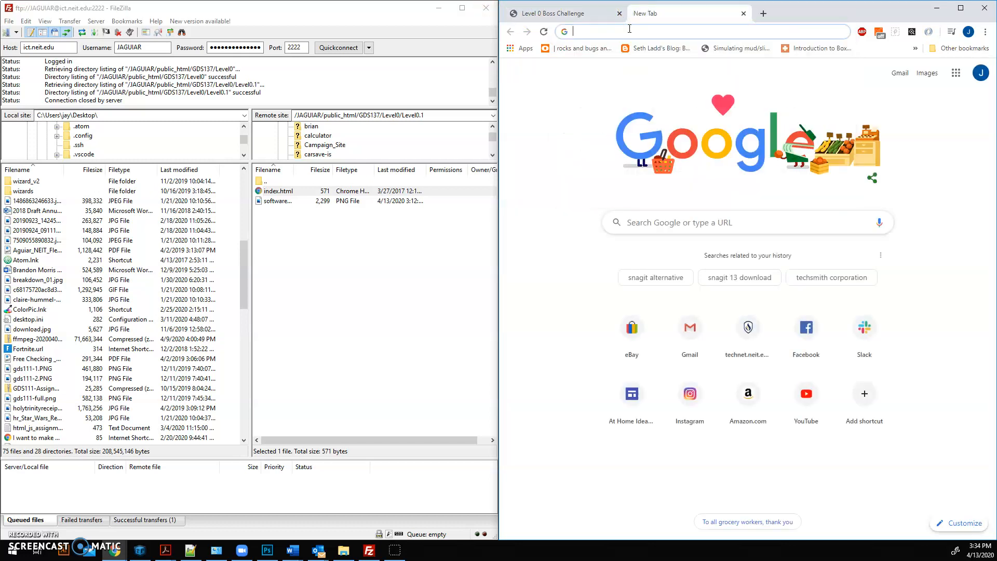
type("http://bob")
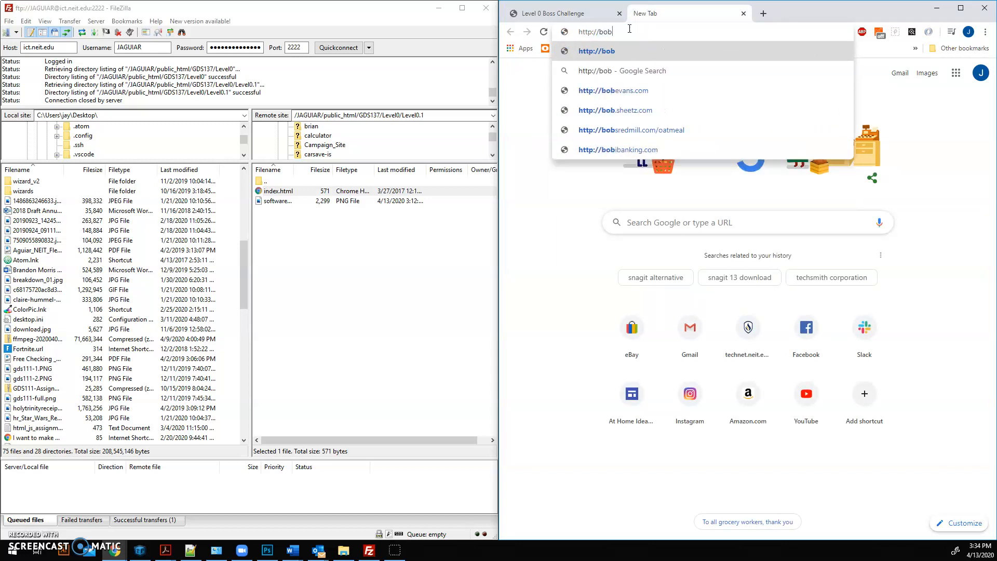
key("Return")
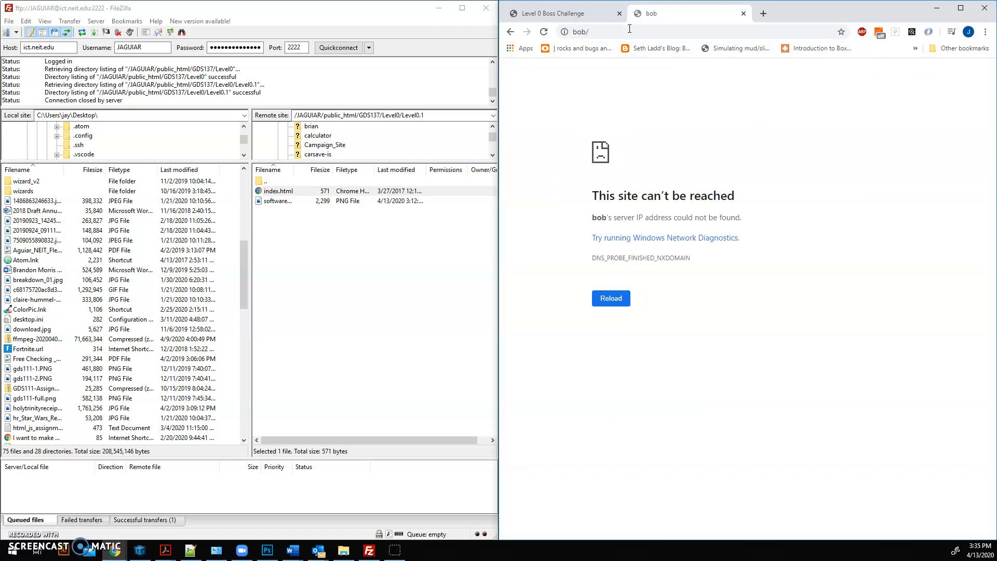
Replace the failed bob address in the new tab with the host ict.neit.edu
left_click(630, 28)
key("BackSpace")
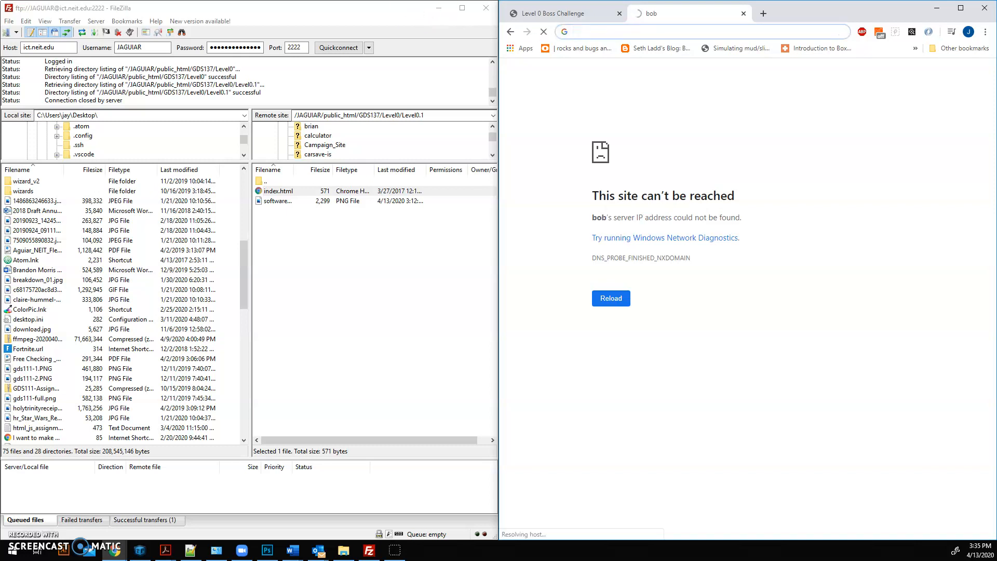
type("ict.neit.e")
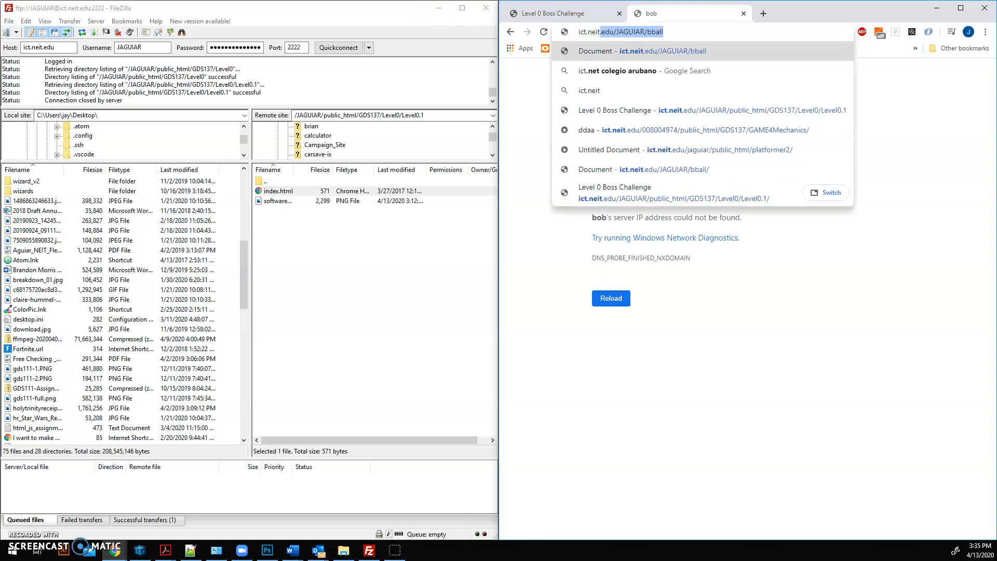
type("du")
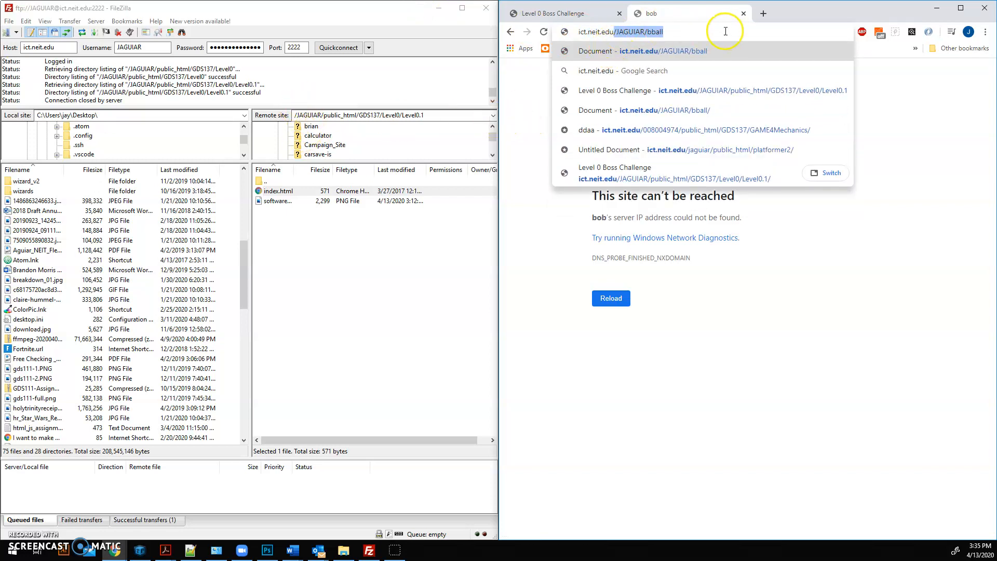
Replace the autocompleted path after the host with Level0.1's remote folder path copied from FileZilla, load the page, and select its full URL
left_click_drag(449, 116, 268, 115)
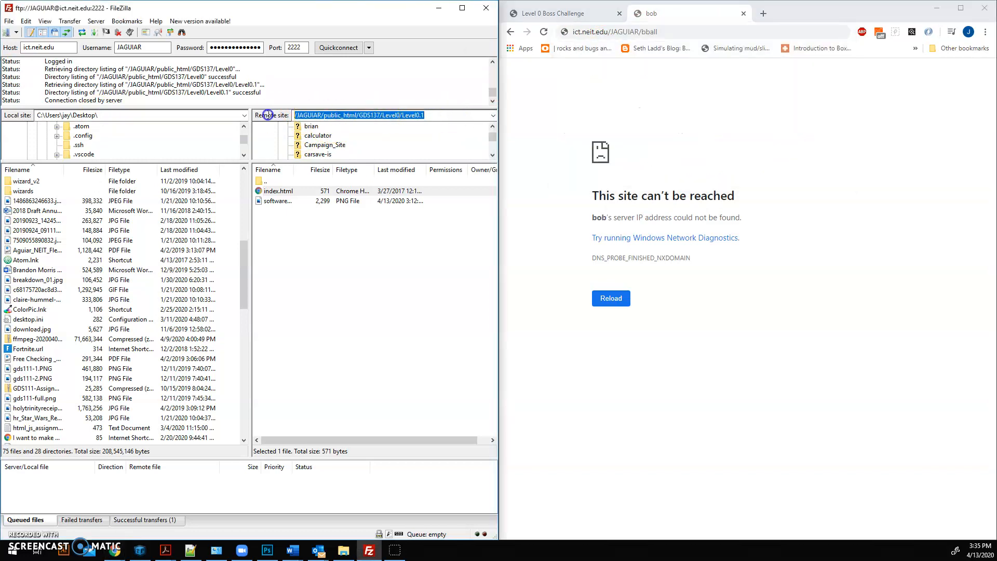
left_click_drag(673, 35, 612, 36)
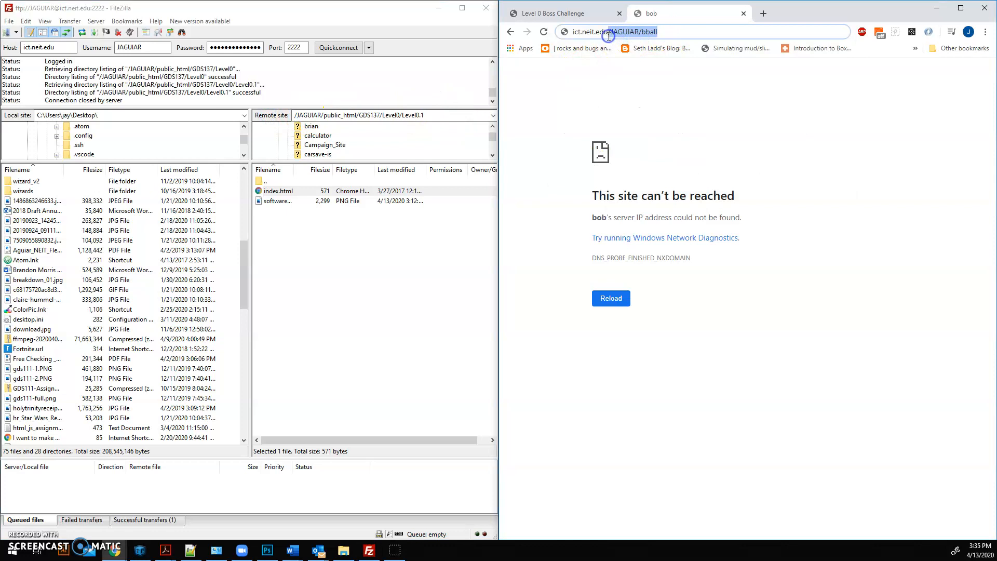
key("ctrl+v")
key("Return")
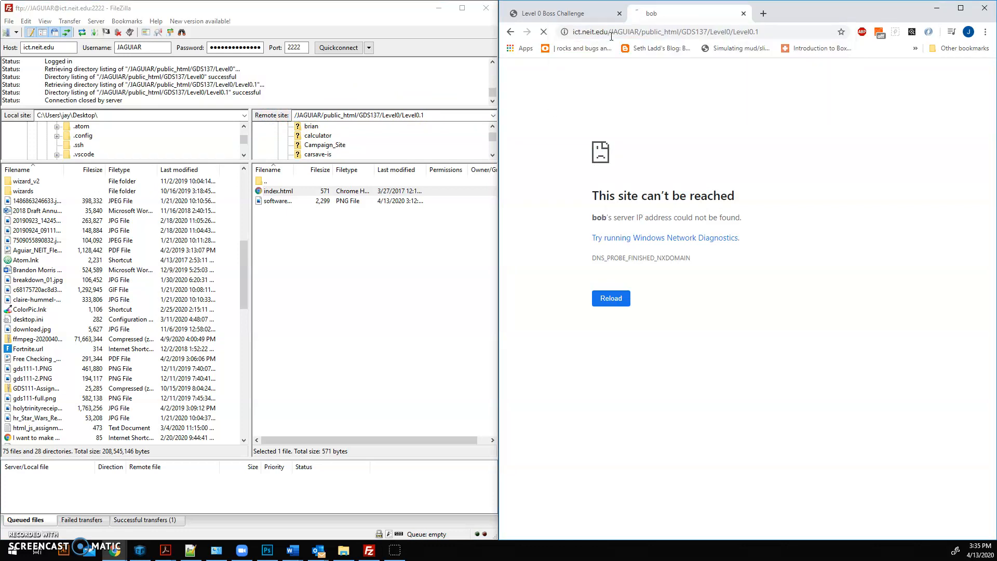
left_click(810, 32)
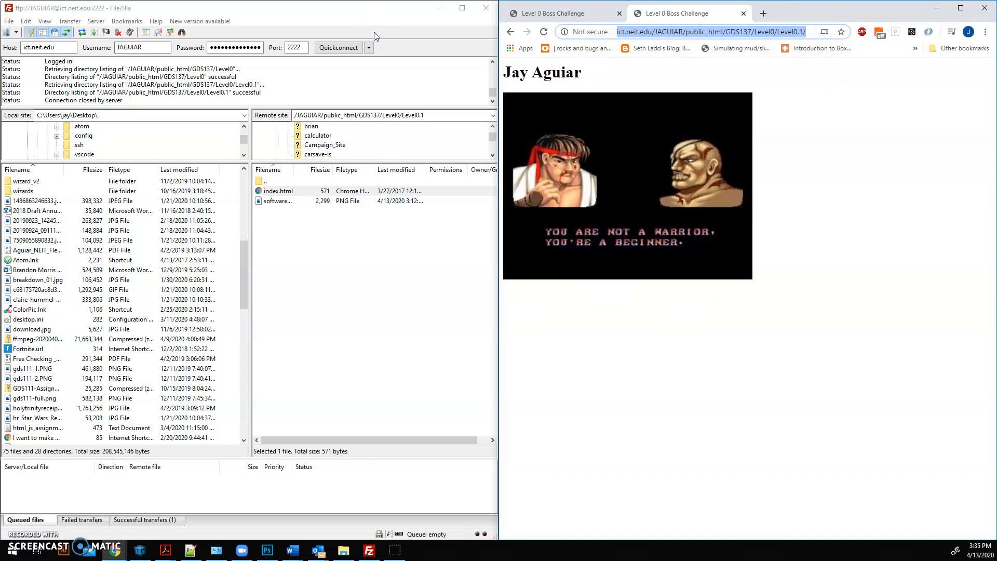